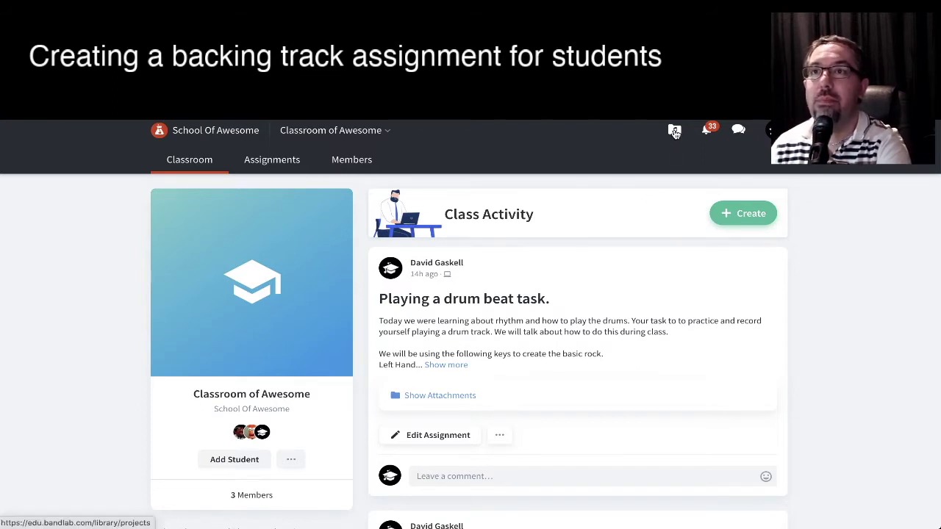
- Open the 'Guitar piano and drums' project from the personal library in the Mix Editor
{"action": "left_click", "coordinate": [675, 130]}
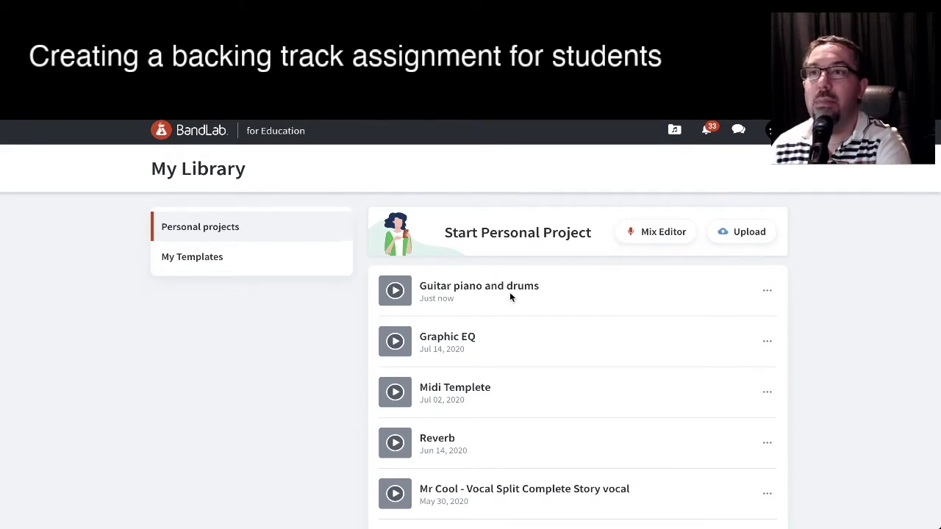
{"action": "left_click", "coordinate": [769, 292]}
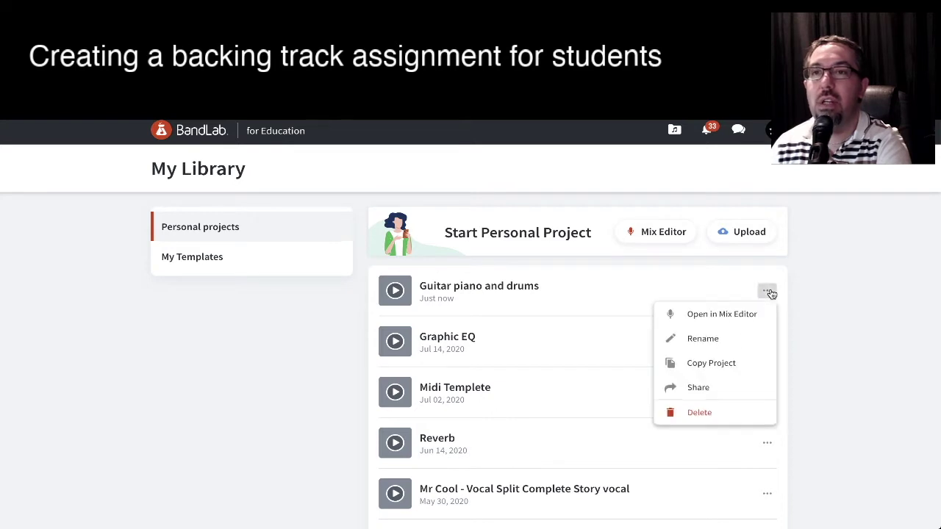
{"action": "left_click", "coordinate": [719, 316]}
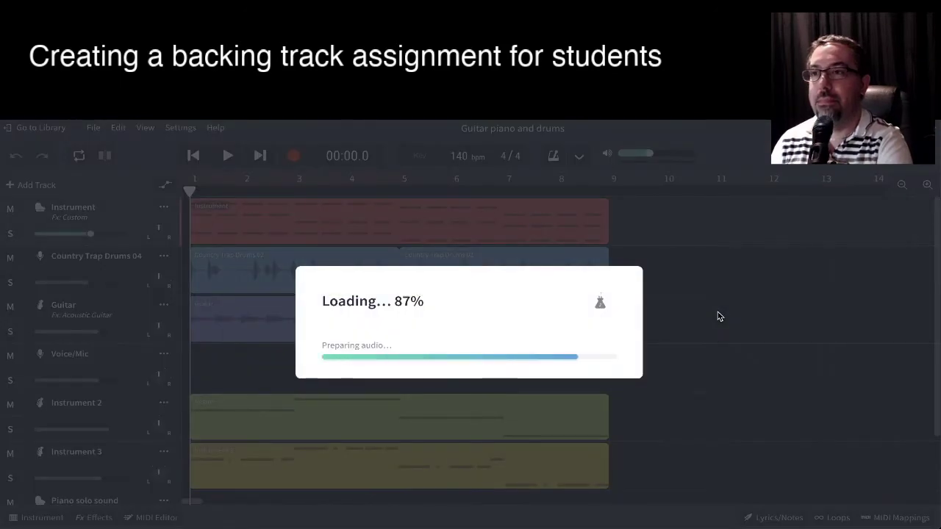
- Play the opening seconds of the 140 bpm 'Guitar piano and drums' track, then pause it
{"action": "left_click", "coordinate": [227, 156]}
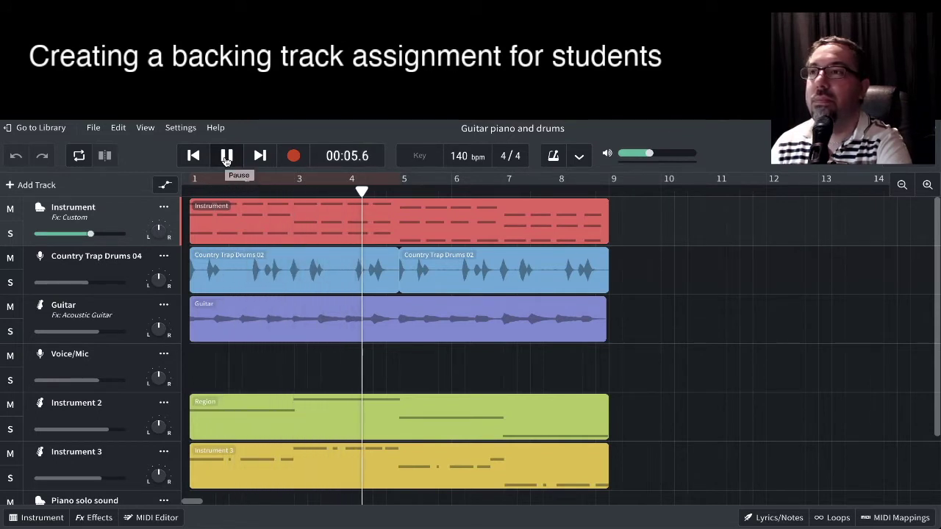
{"action": "left_click", "coordinate": [226, 157]}
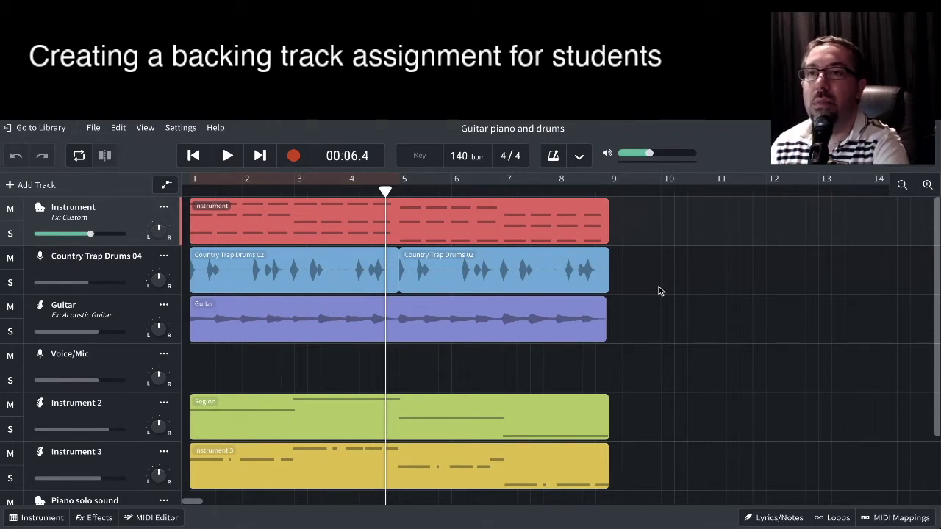
- Create a new template under My Templates titled 'Week one back track task'
{"action": "left_click", "coordinate": [43, 130]}
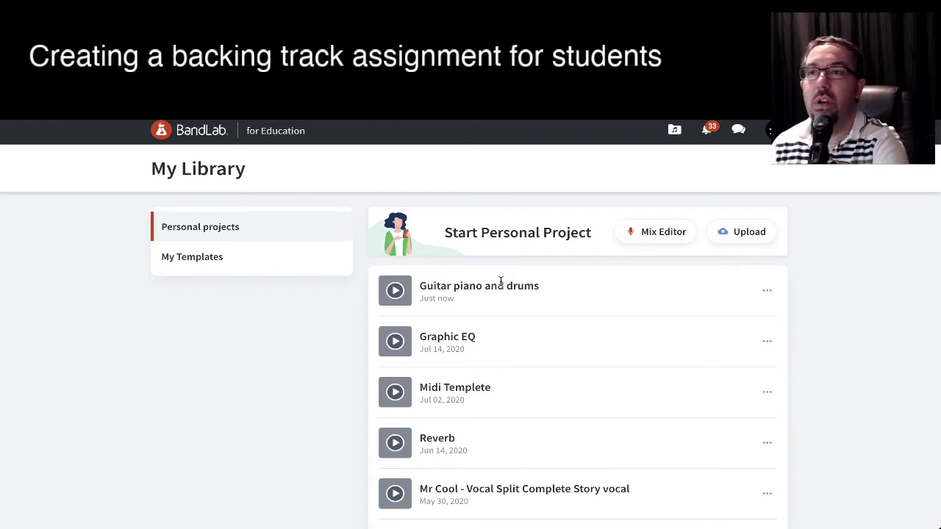
{"action": "left_click", "coordinate": [200, 262]}
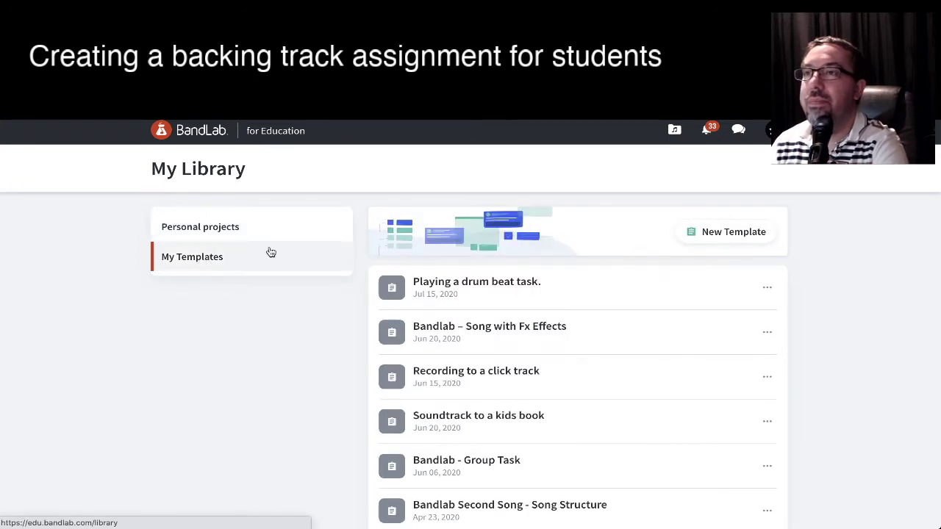
{"action": "left_click", "coordinate": [735, 233]}
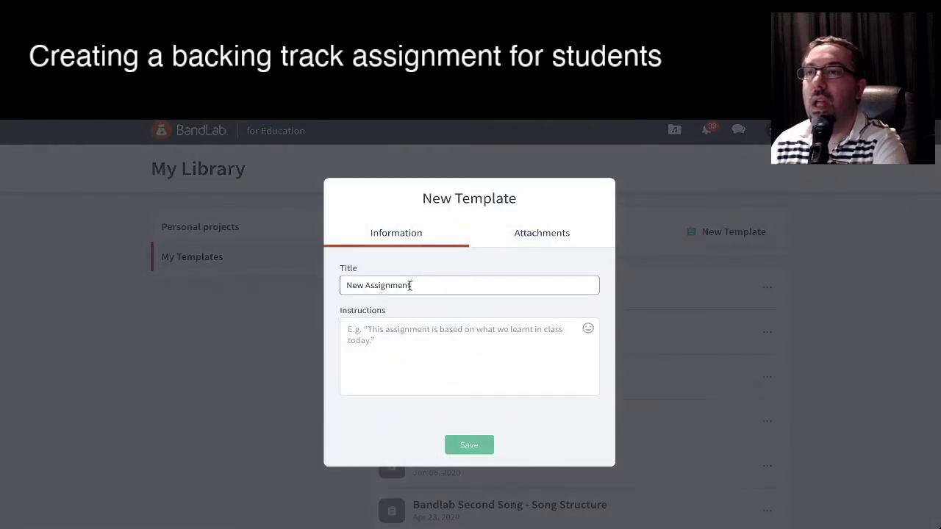
{"action": "left_click_drag", "start_coordinate": [412, 286], "coordinate": [319, 291]}
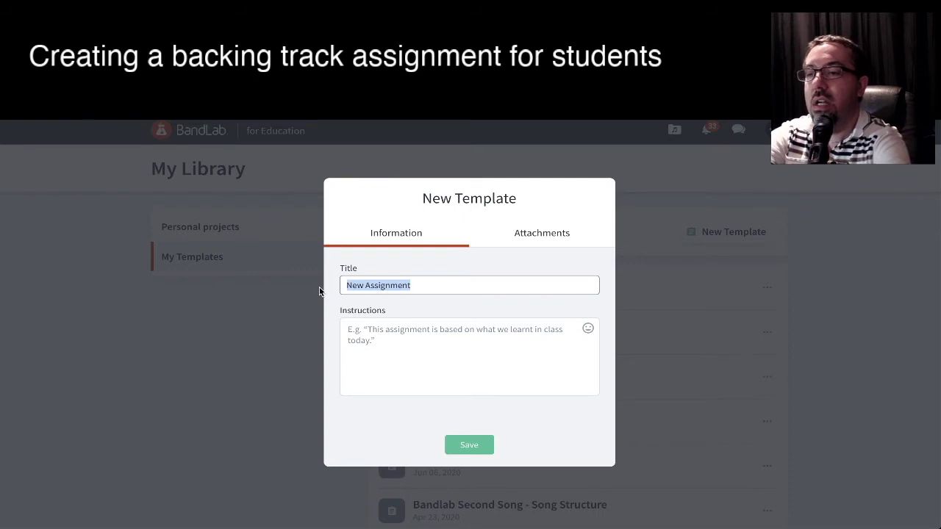
{"action": "type", "text": "Week one back"}
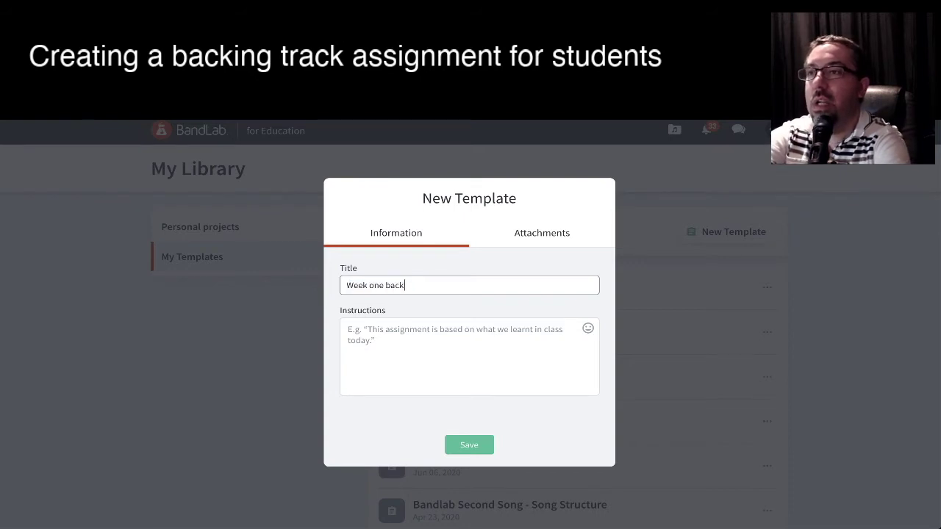
{"action": "type", "text": " track task"}
{"action": "left_click", "coordinate": [383, 341]}
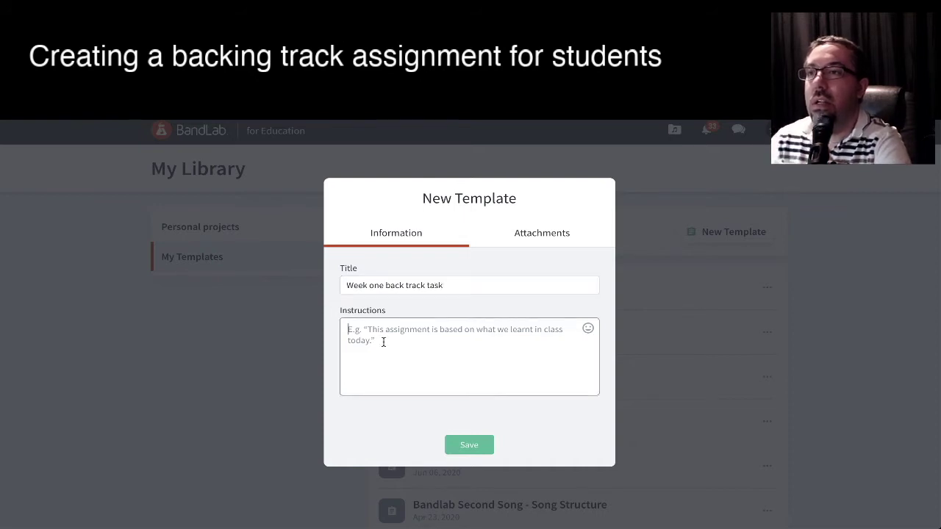
- Write instructions asking students to perform this week's song melody and record it before next class
{"action": "type", "text": "Creating a backing track assignment for students"}
{"action": "left_click_drag", "start_coordinate": [441, 340], "coordinate": [306, 320]}
{"action": "key", "text": "BackSpace"}
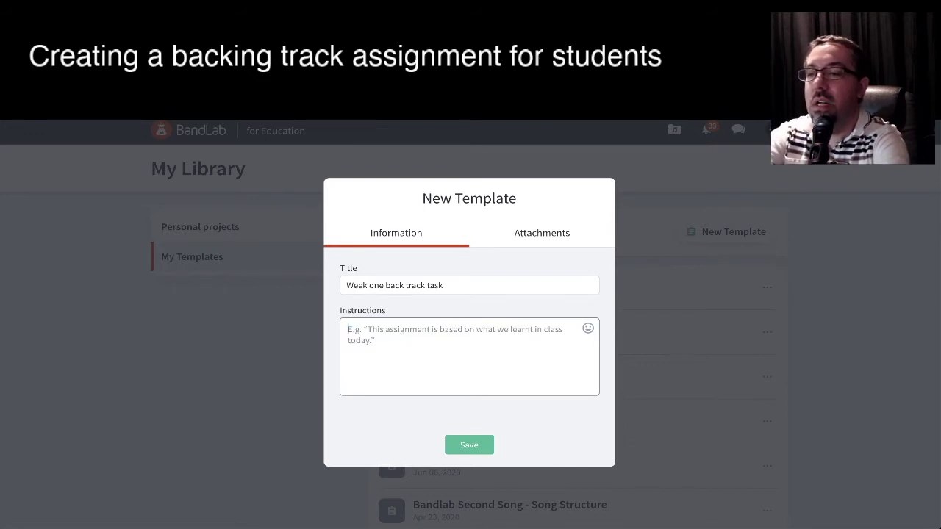
{"action": "type", "text": "Students"}
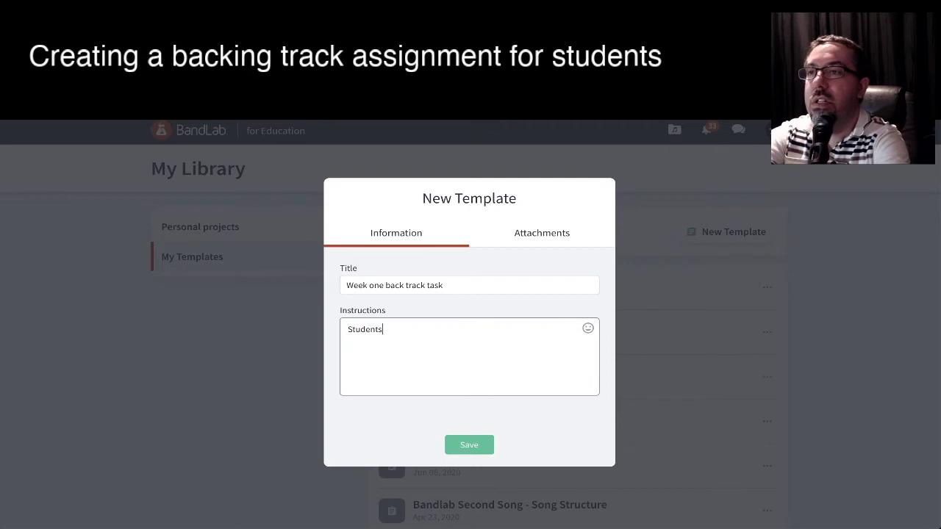
{"action": "type", "text": " are to create"}
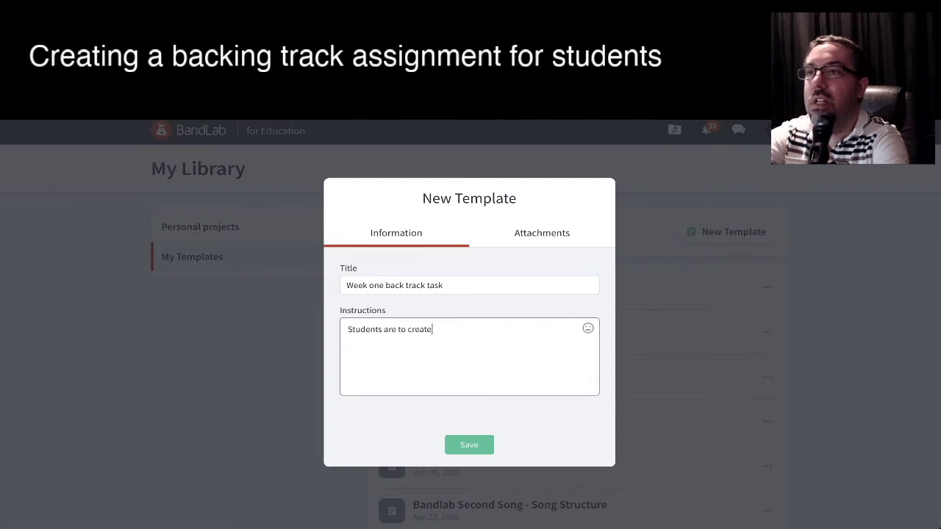
{"action": "type", "text": " a melody"}
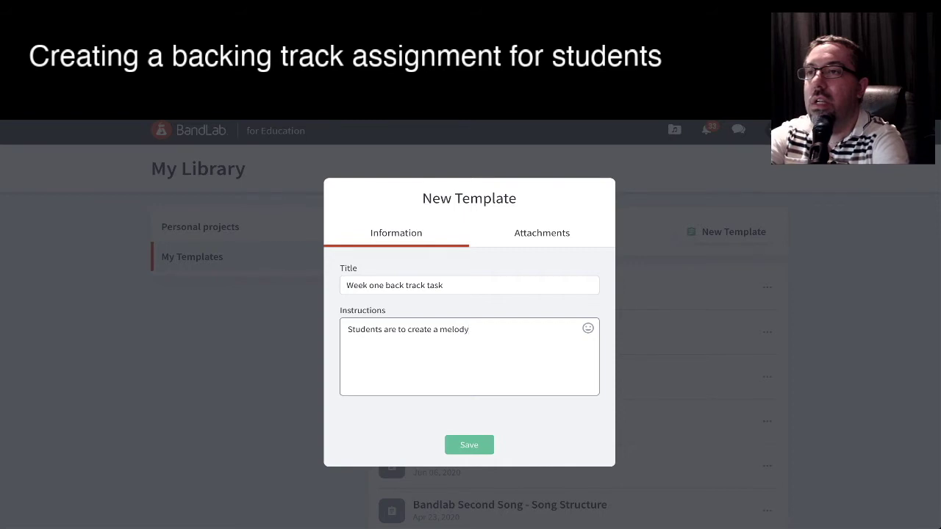
{"action": "key", "text": "BackSpace"}
{"action": "key", "text": "BackSpace"}
{"action": "key", "text": "BackSpace"}
{"action": "key", "text": "BackSpace"}
{"action": "key", "text": "BackSpace"}
{"action": "key", "text": "BackSpace"}
{"action": "key", "text": "BackSpace"}
{"action": "key", "text": "BackSpace"}
{"action": "key", "text": "BackSpace"}
{"action": "key", "text": "BackSpace"}
{"action": "key", "text": "BackSpace"}
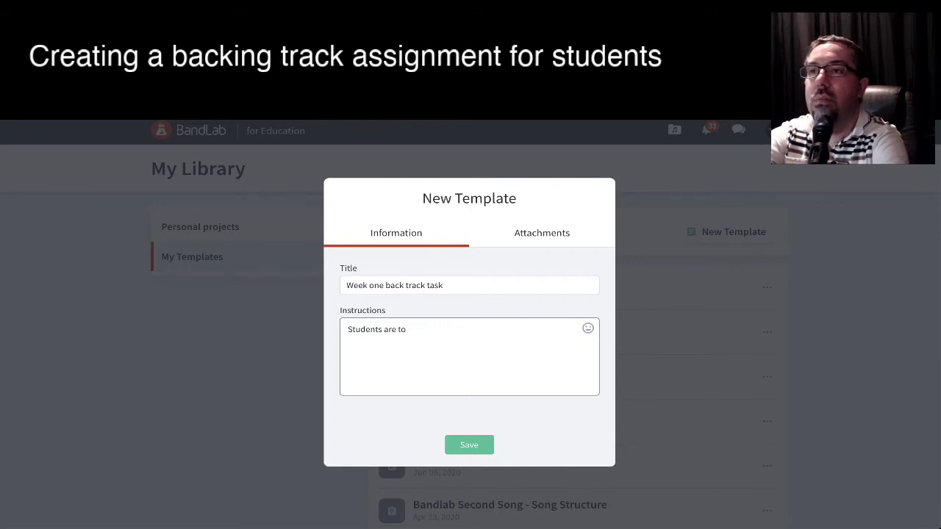
{"action": "type", "text": "rm"}
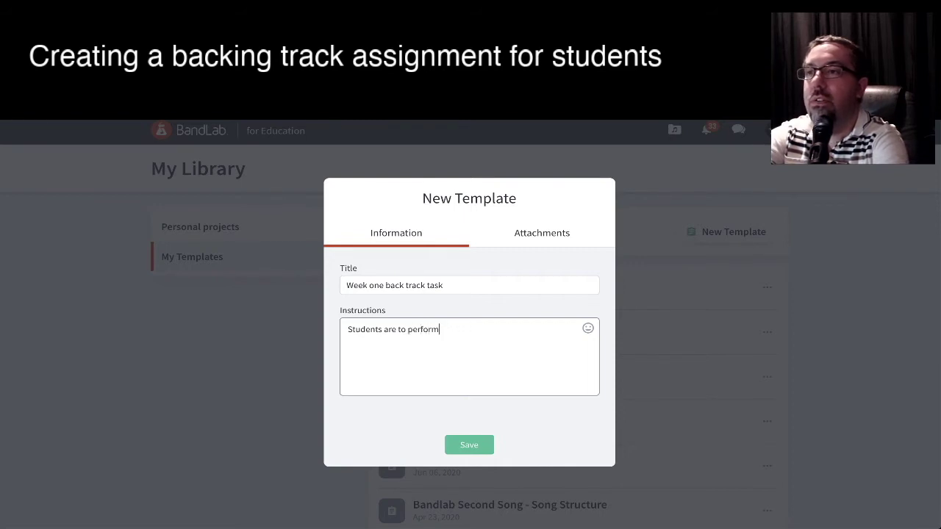
{"action": "type", "text": " the melody of"}
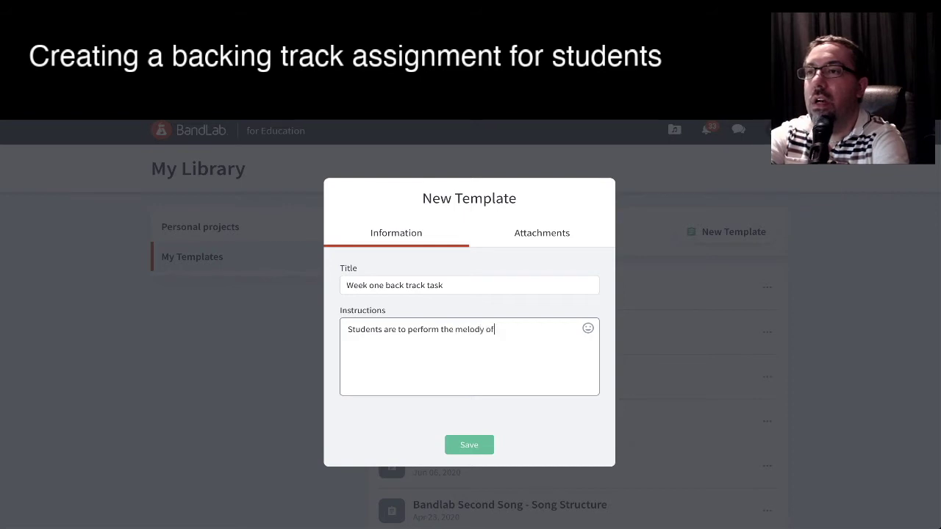
{"action": "type", "text": " the song we have bee"}
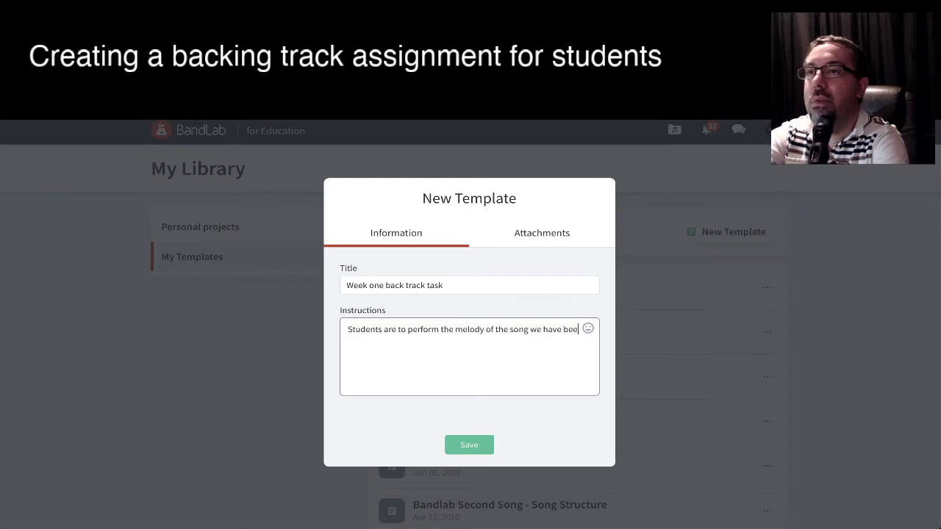
{"action": "type", "text": "n learning this week "}
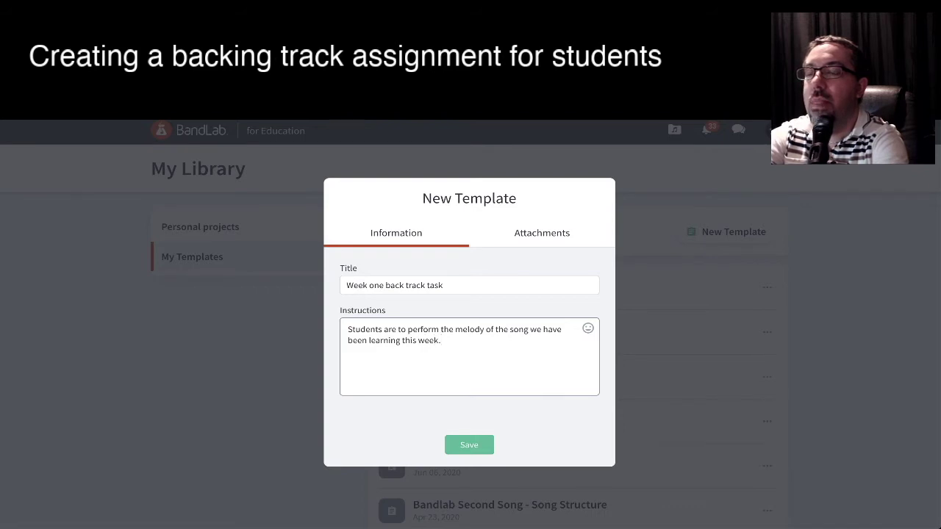
{"action": "type", "text": " Please re"}
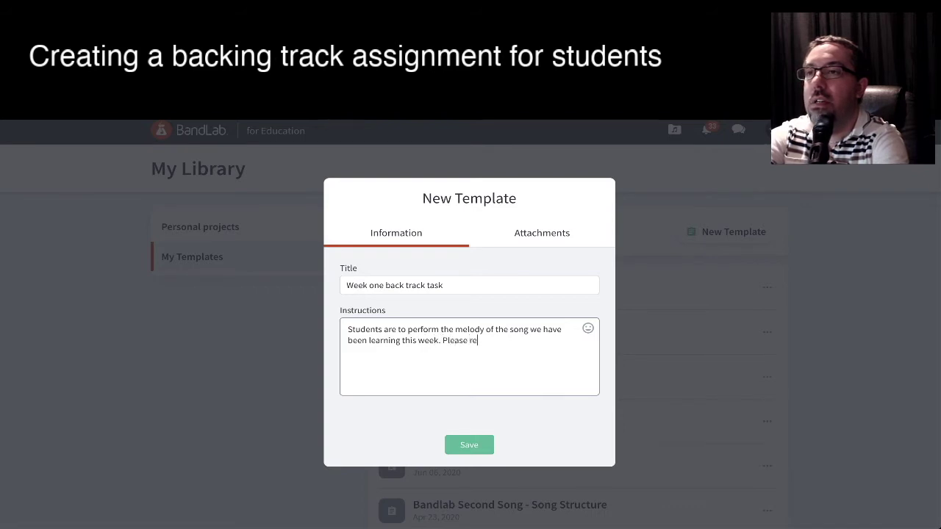
{"action": "type", "text": "cord this"}
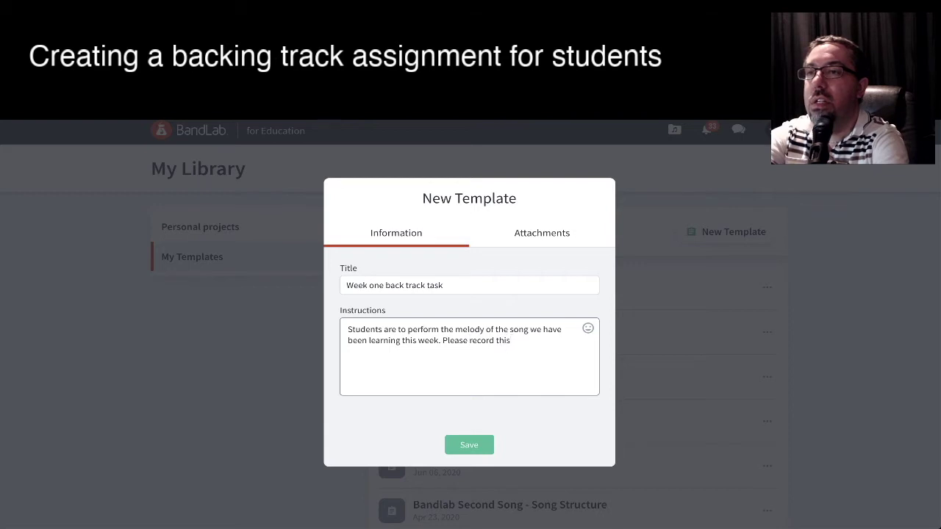
{"action": "type", "text": " before "}
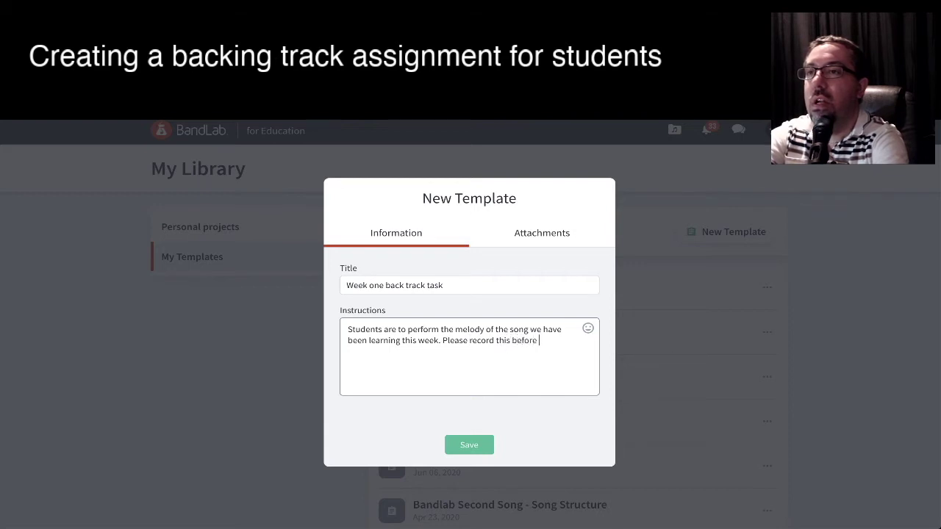
{"action": "type", "text": "our next class."}
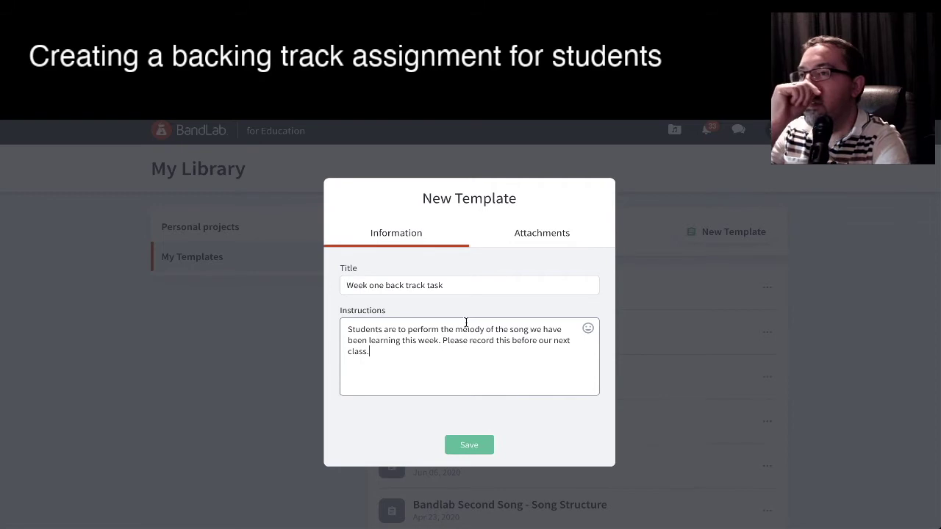
{"action": "left_click", "coordinate": [528, 241]}
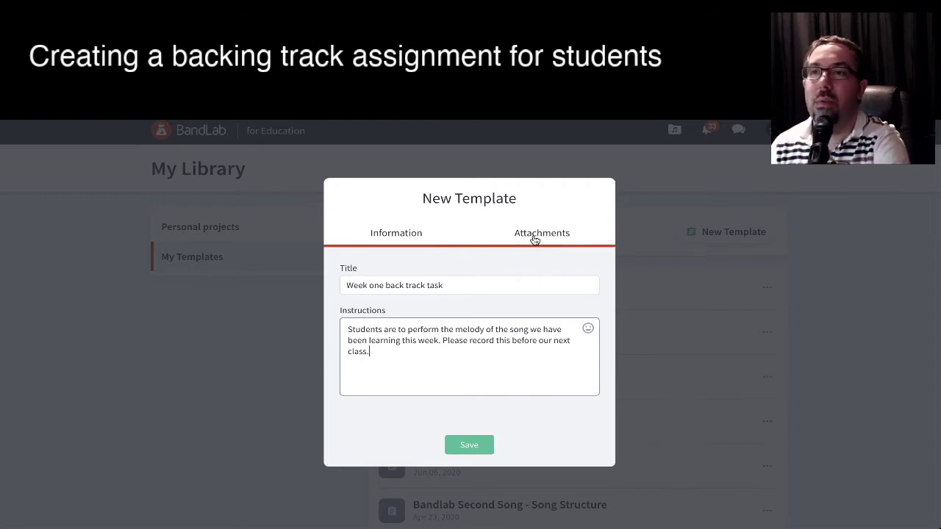
- Attach the personal project 'Guitar piano and drums' to the template as its audio source
{"action": "left_click", "coordinate": [533, 234]}
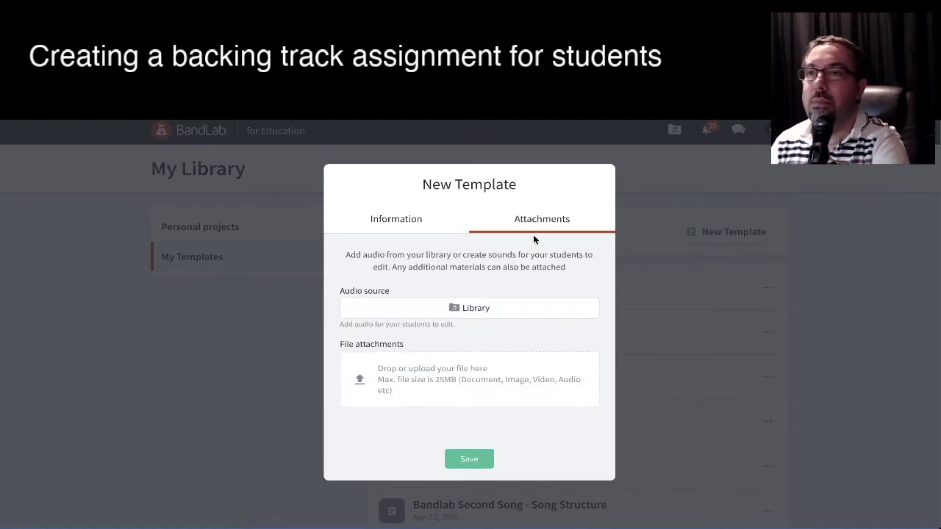
{"action": "left_click", "coordinate": [467, 311]}
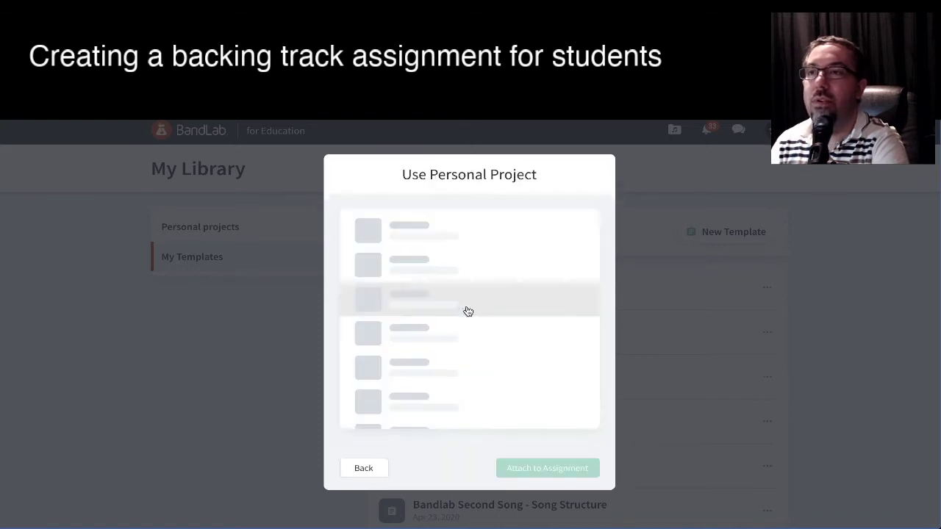
{"action": "left_click", "coordinate": [464, 311]}
{"action": "left_click", "coordinate": [474, 232]}
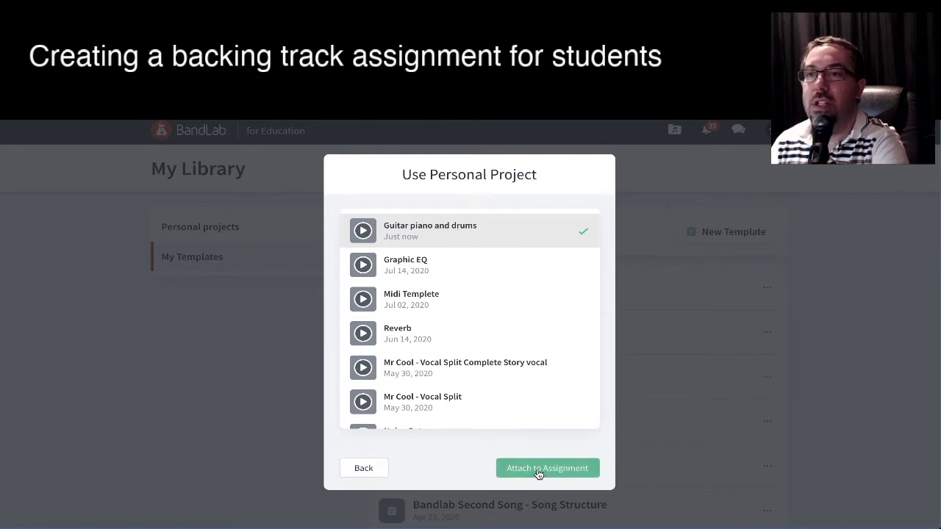
{"action": "left_click", "coordinate": [538, 474]}
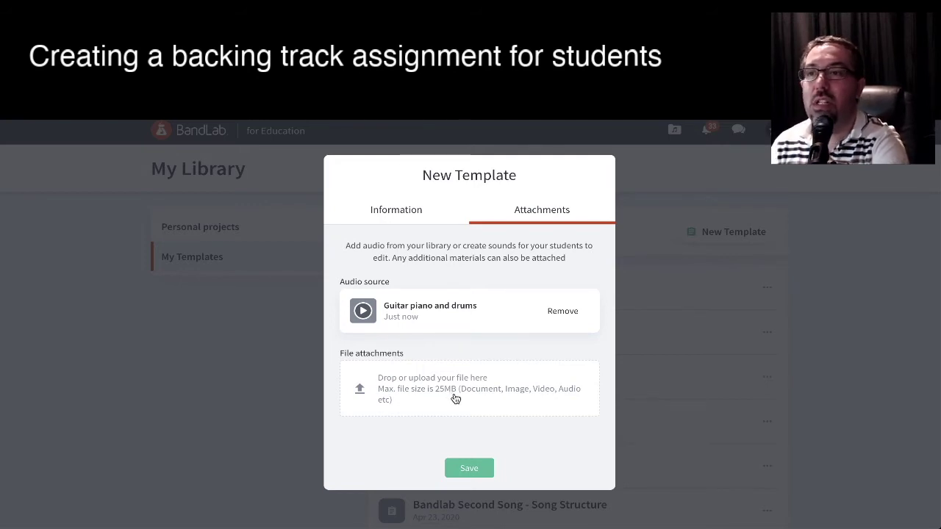
- Save the 'Week one back track task' template and return to the School Of Awesome page
{"action": "left_click", "coordinate": [464, 469]}
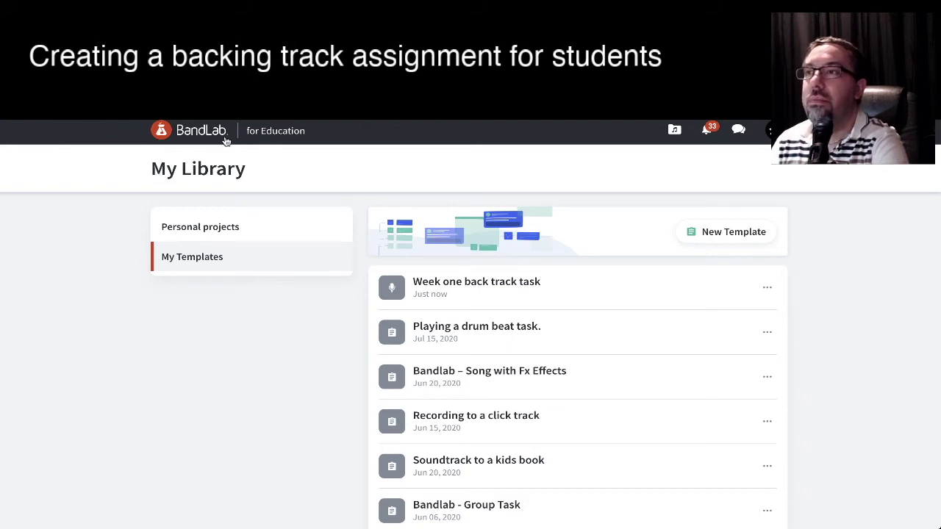
{"action": "left_click", "coordinate": [283, 133]}
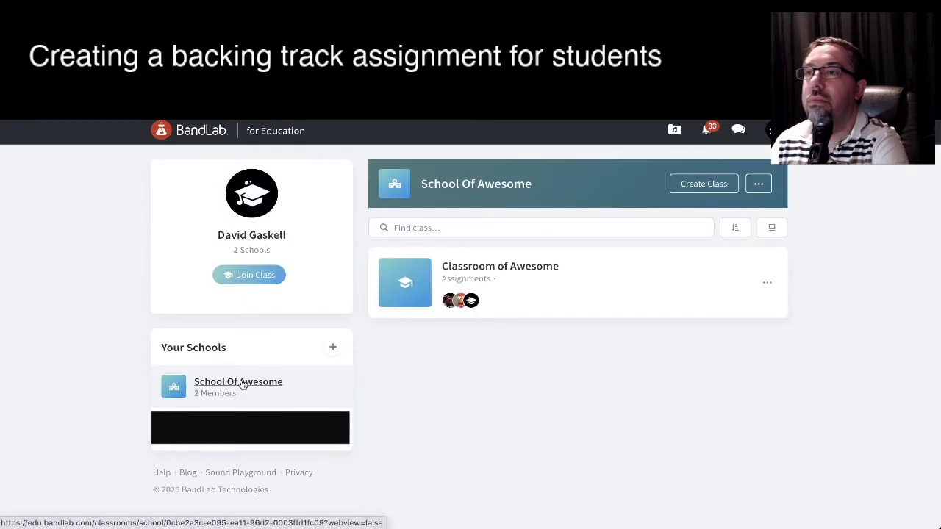
- In Classroom of Awesome, create a new assignment from the 'Week one back track task' template
{"action": "left_click", "coordinate": [487, 268]}
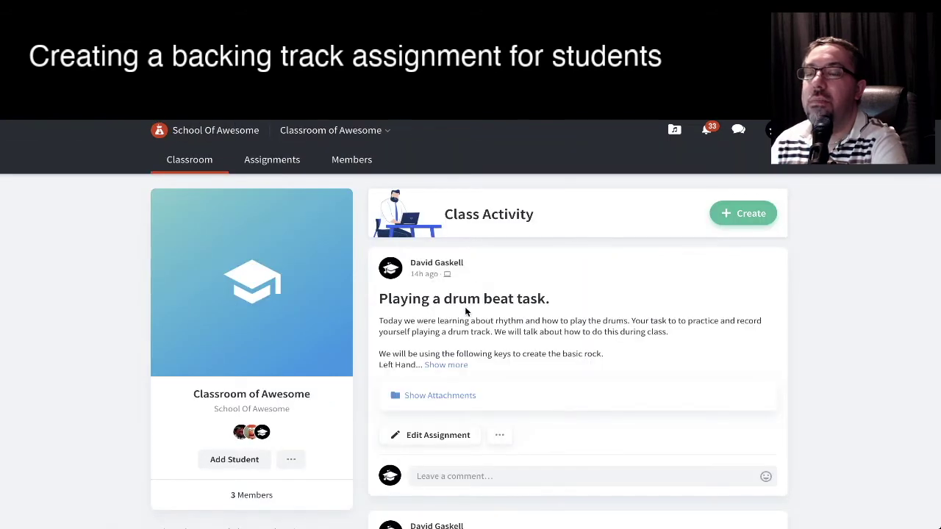
{"action": "left_click", "coordinate": [742, 212]}
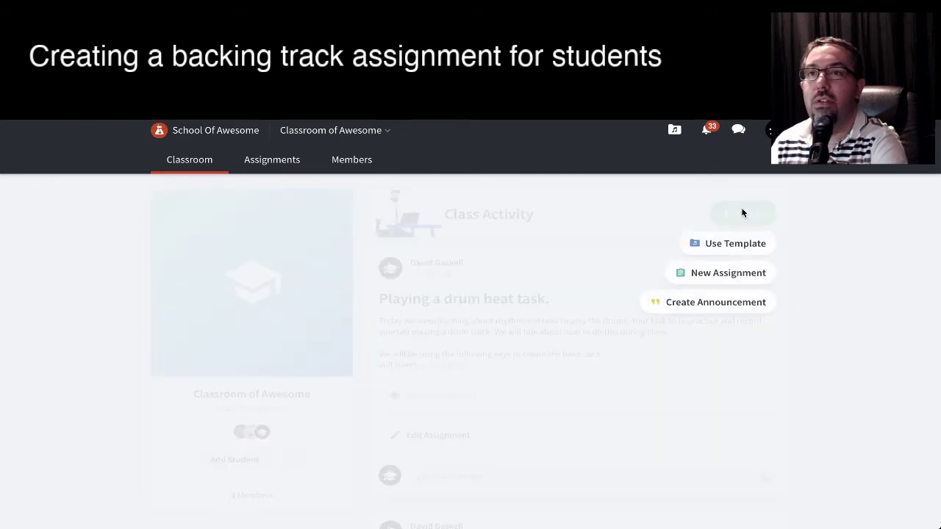
{"action": "left_click", "coordinate": [716, 244]}
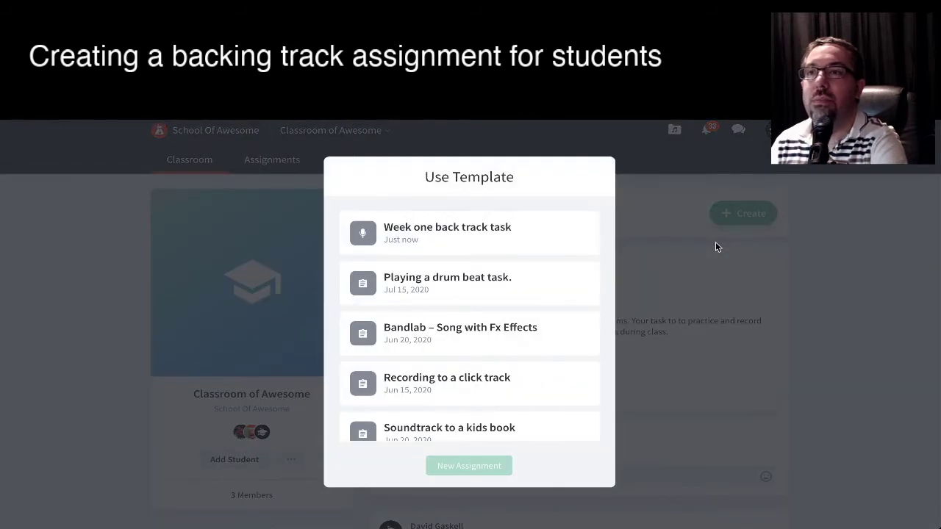
{"action": "left_click", "coordinate": [511, 232]}
{"action": "left_click", "coordinate": [475, 464]}
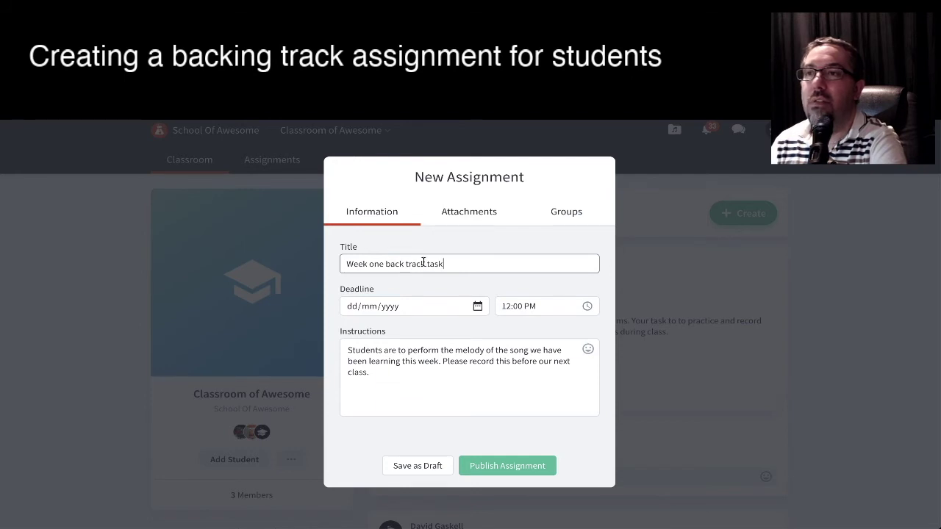
- Retitle the assignment 'Week one backing track task' and publish it to the class
{"action": "left_click_drag", "start_coordinate": [424, 263], "coordinate": [386, 263]}
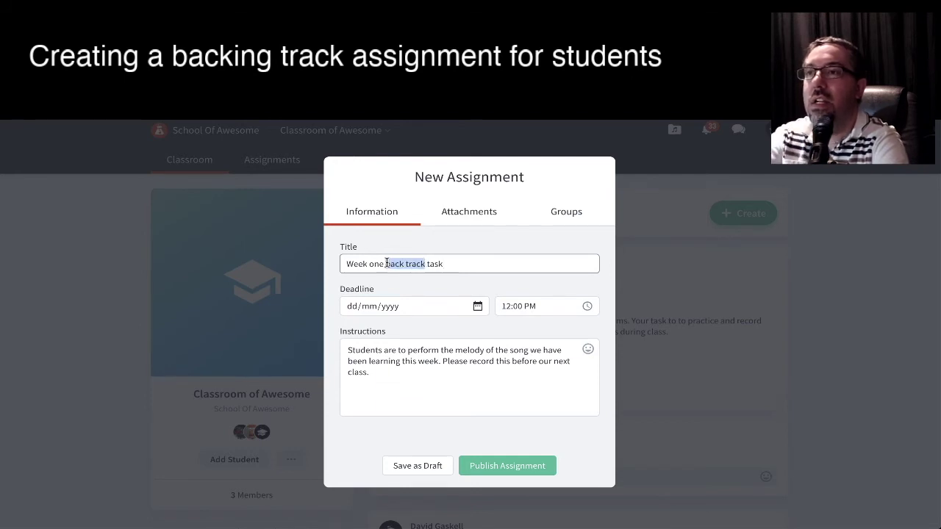
{"action": "type", "text": "backi"}
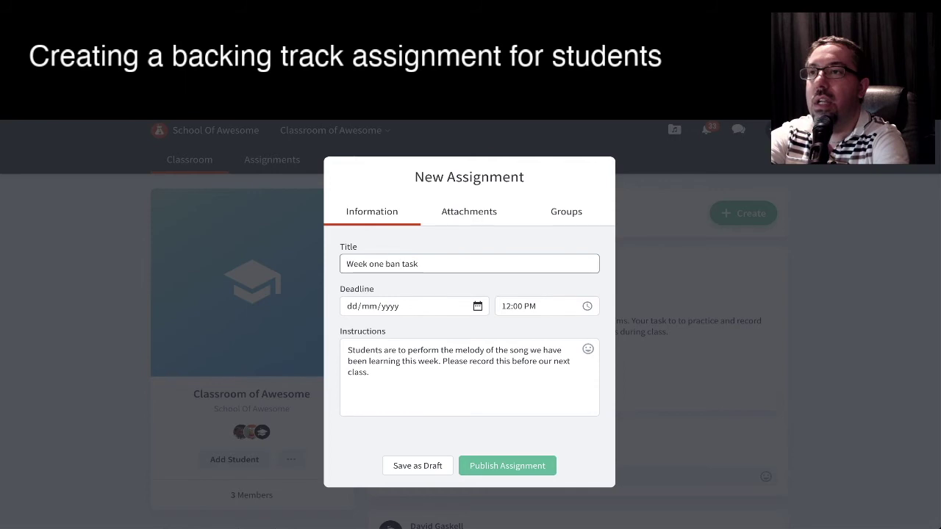
{"action": "type", "text": "ng"}
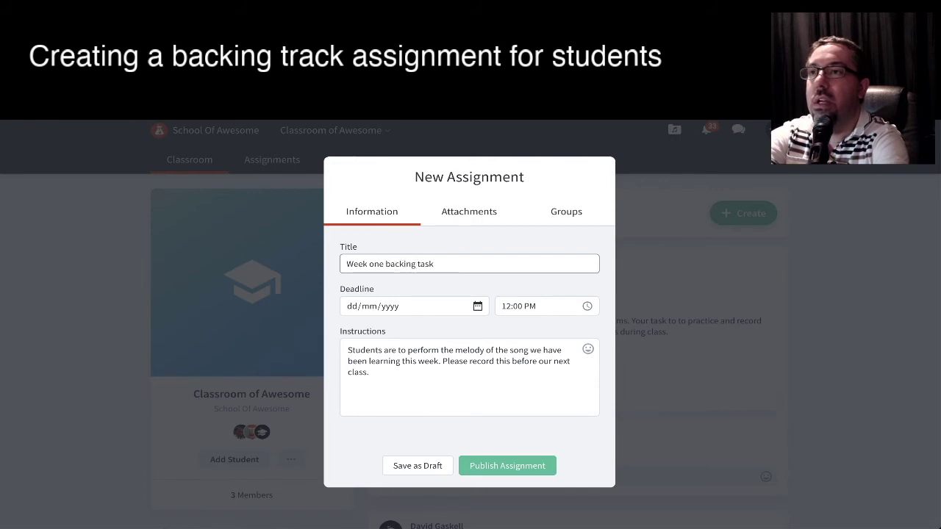
{"action": "type", "text": " track"}
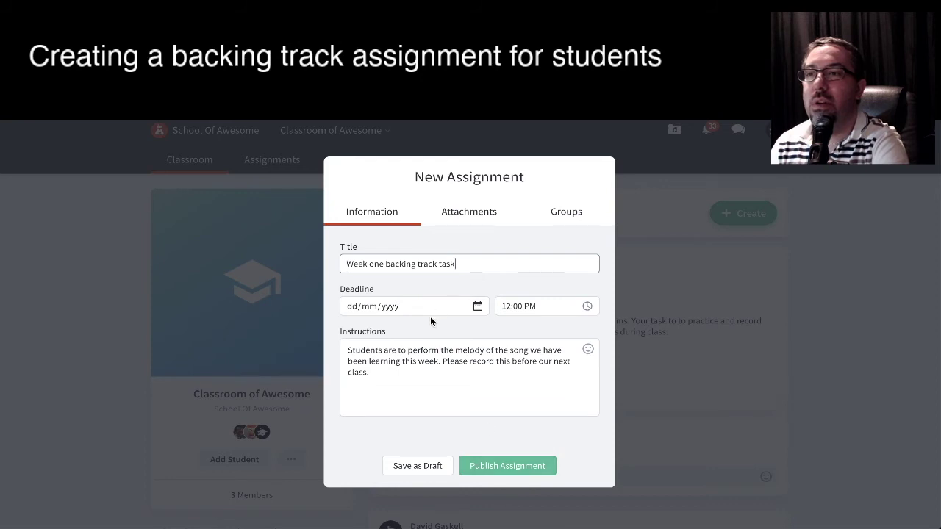
{"action": "left_click", "coordinate": [499, 466]}
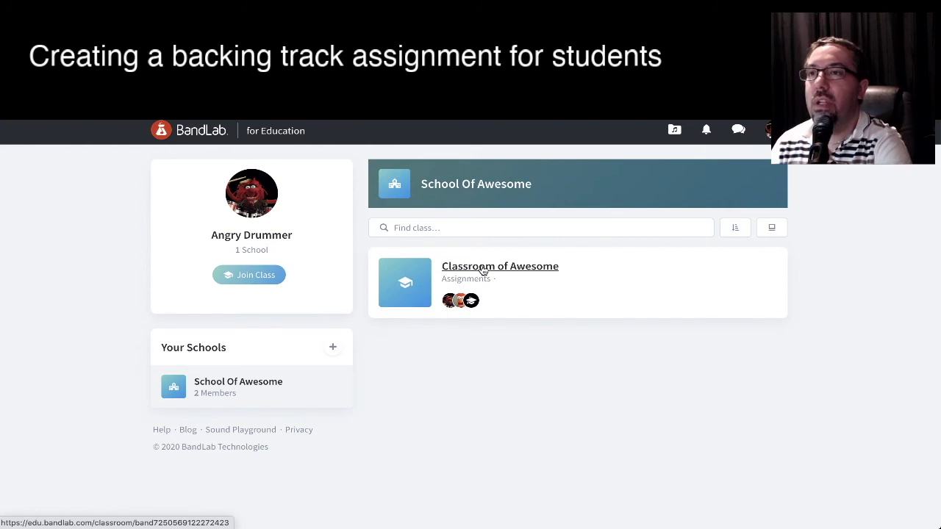
- As the student, start 'Week one backing track task' from the teacher's assignment project
{"action": "left_click", "coordinate": [483, 269]}
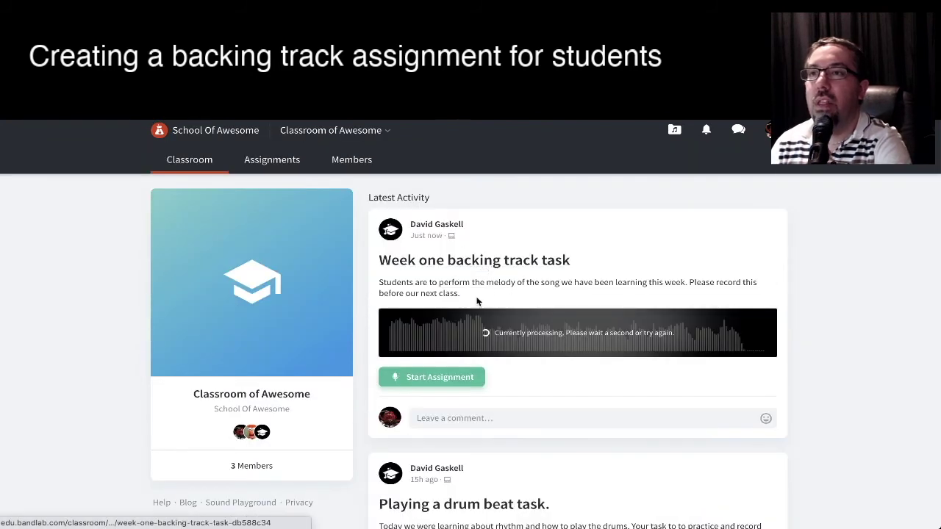
{"action": "left_click", "coordinate": [428, 379]}
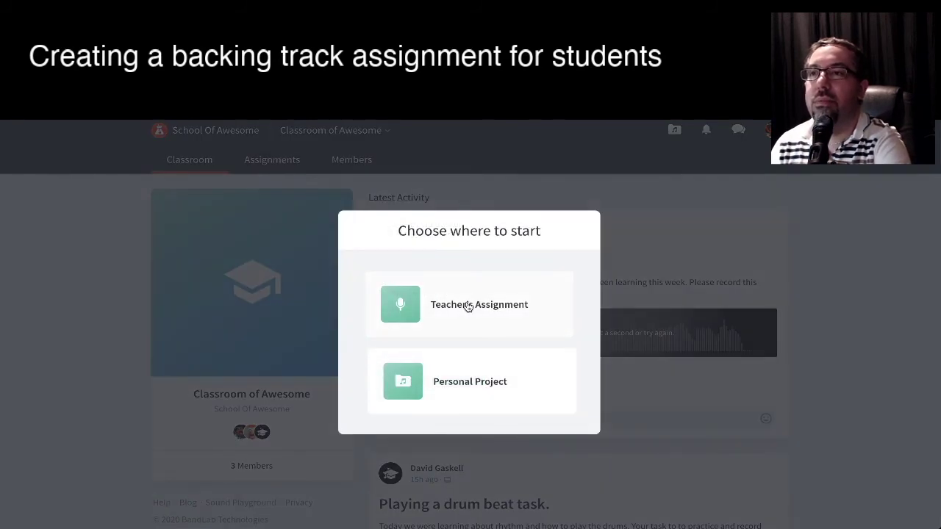
{"action": "left_click", "coordinate": [468, 306]}
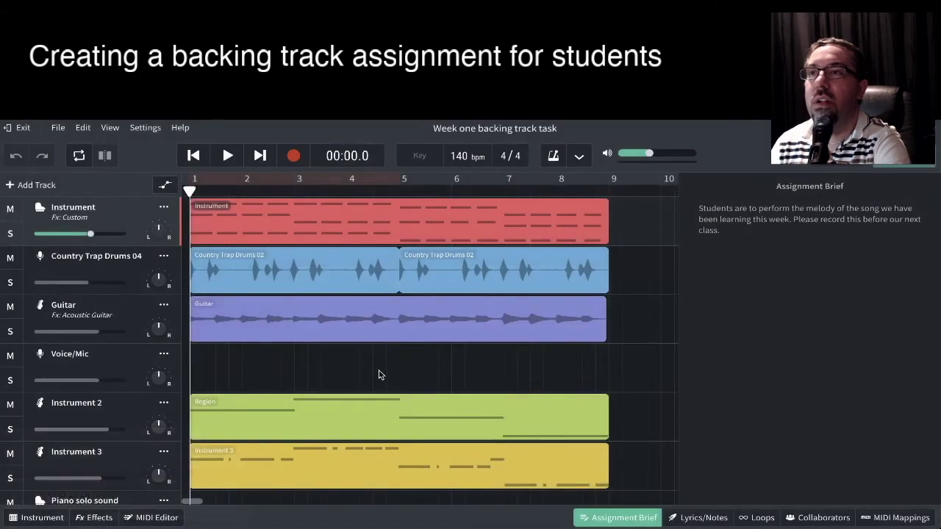
- Bring up the New Track chooser offering Instruments, Drum Machine, Voice/Mic, Guitar and Bass
{"action": "scroll", "coordinate": [392, 383], "scroll_direction": "down", "scroll_amount": 1}
{"action": "scroll", "coordinate": [392, 383], "scroll_direction": "down", "scroll_amount": 1}
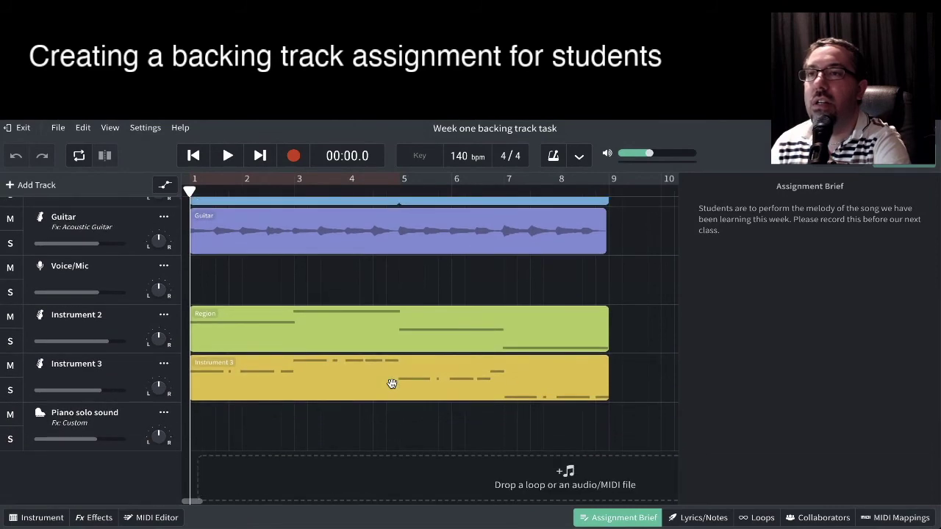
{"action": "scroll", "coordinate": [392, 383], "scroll_direction": "up", "scroll_amount": 2}
{"action": "scroll", "coordinate": [391, 383], "scroll_direction": "down", "scroll_amount": 2}
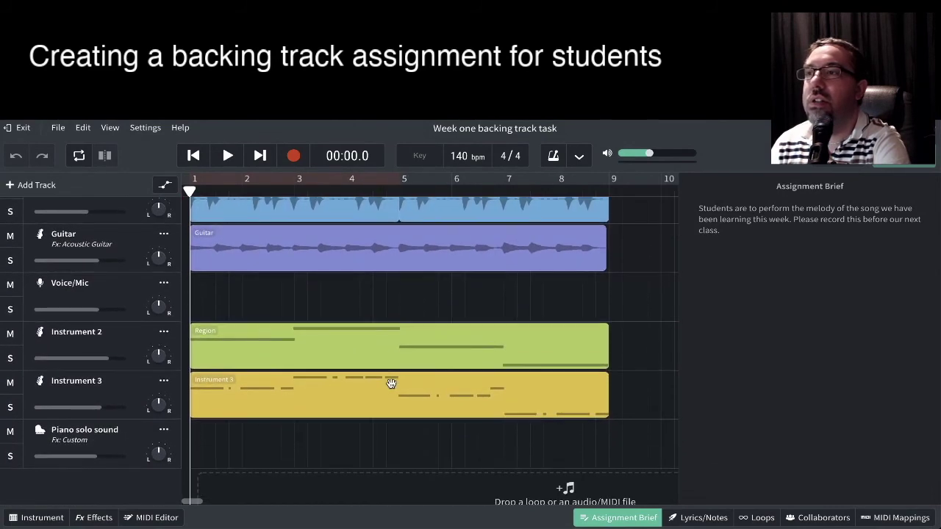
{"action": "left_click", "coordinate": [24, 189]}
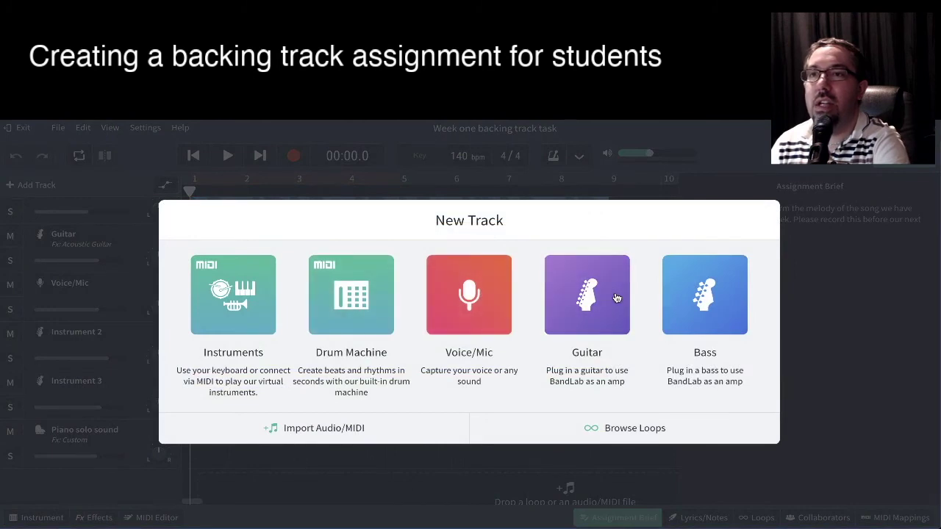
- Add a Guitar 2 track to the BandLab Studio project from the Guitar tile
{"action": "left_click", "coordinate": [616, 298]}
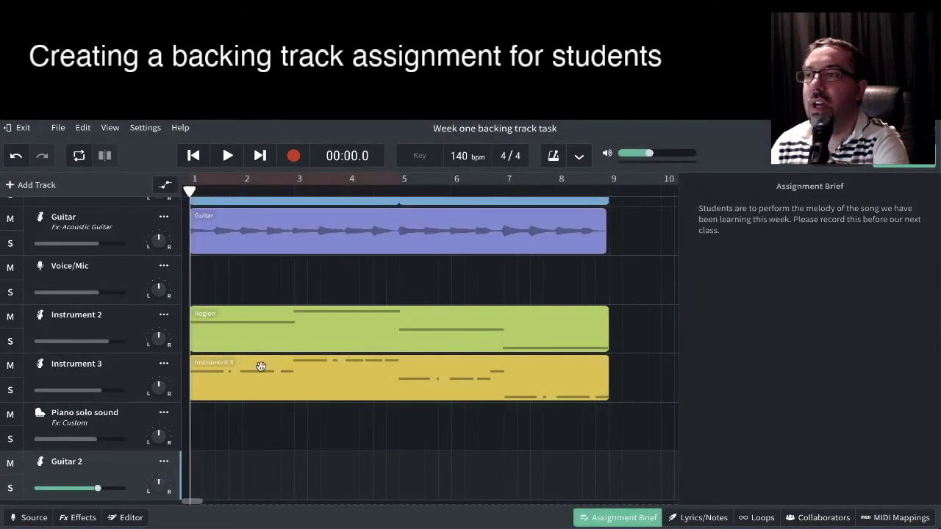
{"action": "scroll", "coordinate": [282, 276], "scroll_direction": "down", "scroll_amount": 4}
{"action": "scroll", "coordinate": [282, 274], "scroll_direction": "up", "scroll_amount": 3}
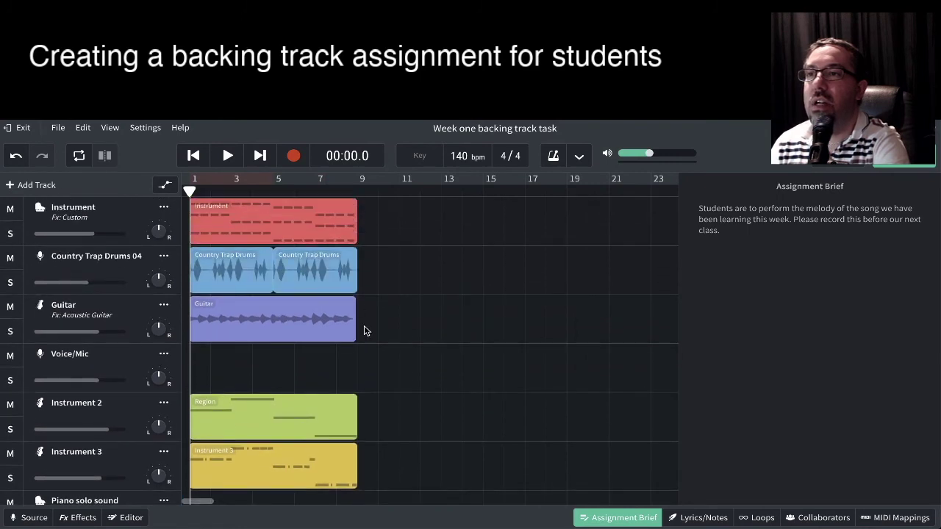
{"action": "scroll", "coordinate": [363, 330], "scroll_direction": "down", "scroll_amount": 3}
- Toggle off the Assignment Brief panel so the timeline widens
{"action": "left_click", "coordinate": [625, 518]}
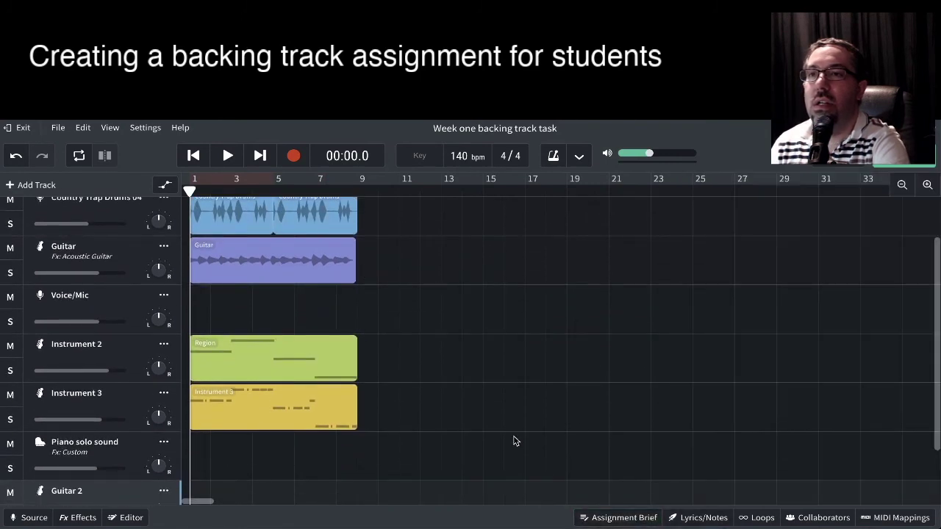
{"action": "scroll", "coordinate": [513, 435], "scroll_direction": "down", "scroll_amount": 1}
{"action": "scroll", "coordinate": [435, 378], "scroll_direction": "up", "scroll_amount": 3}
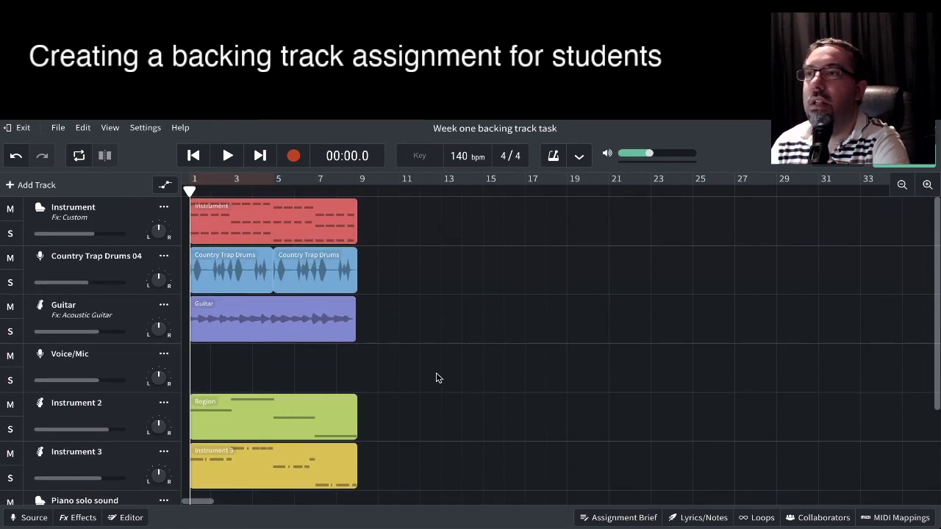
{"action": "scroll", "coordinate": [329, 358], "scroll_direction": "down", "scroll_amount": 4}
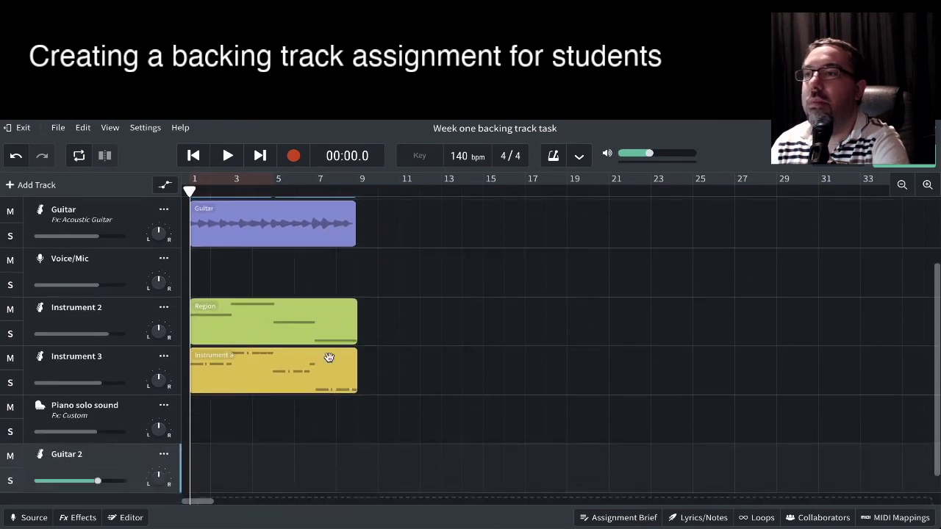
{"action": "scroll", "coordinate": [329, 358], "scroll_direction": "up", "scroll_amount": 4}
{"action": "scroll", "coordinate": [328, 360], "scroll_direction": "down", "scroll_amount": 4}
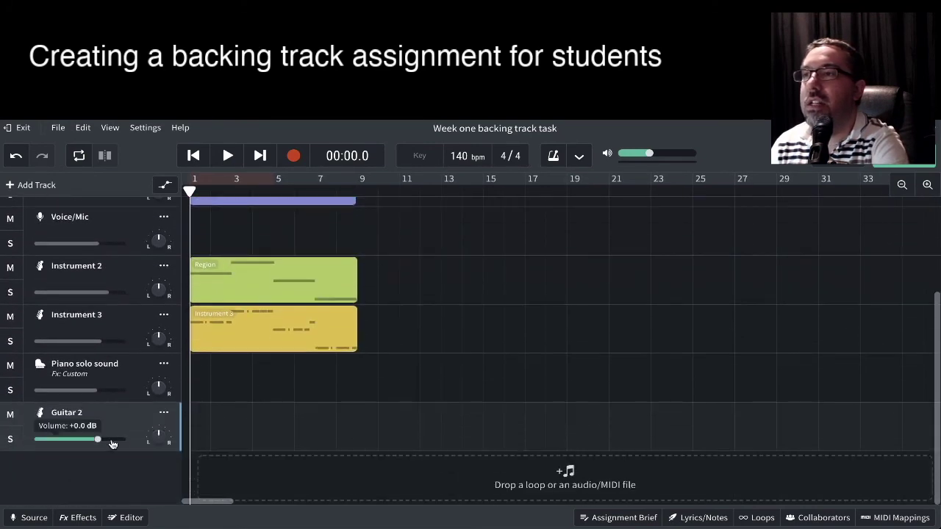
- Delete the Guitar 2 track from its right-click menu
{"action": "right_click", "coordinate": [121, 416]}
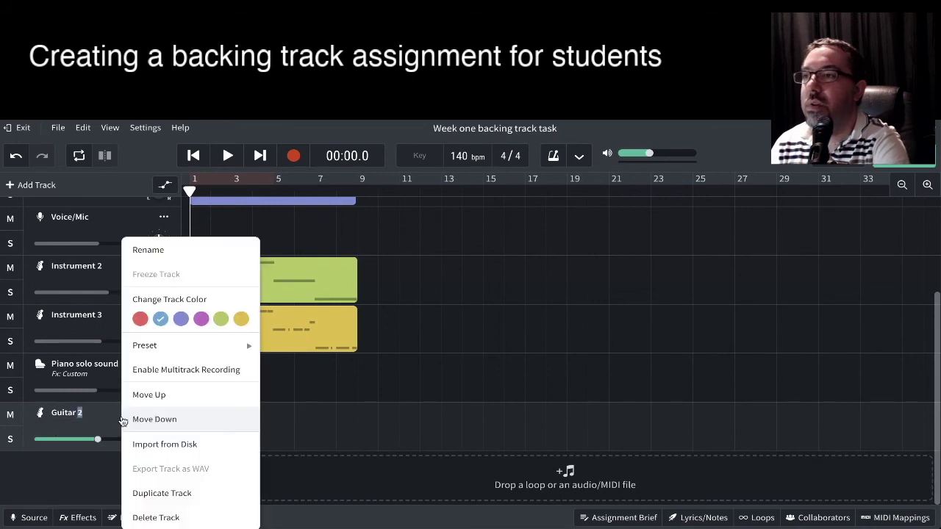
{"action": "left_click", "coordinate": [170, 517]}
{"action": "scroll", "coordinate": [429, 291], "scroll_direction": "up", "scroll_amount": 3}
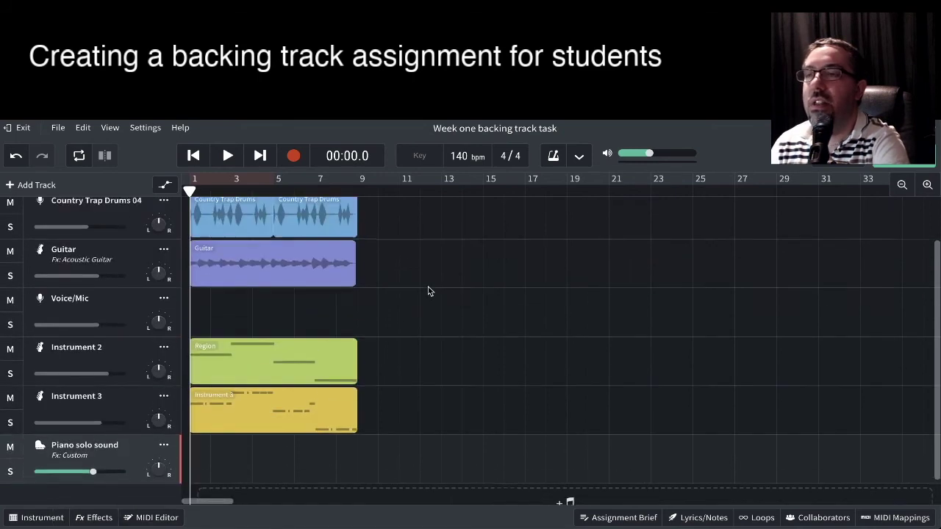